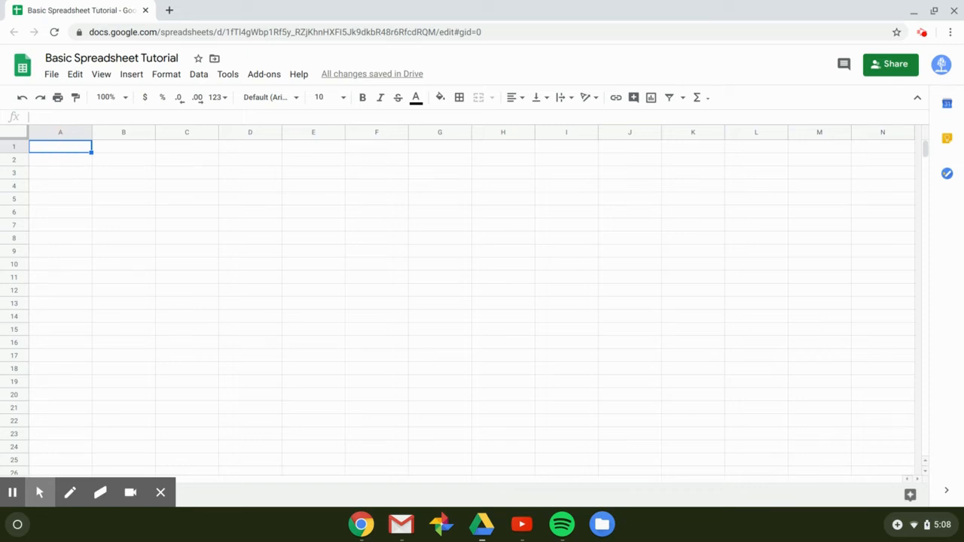
Enter the text "Hello World" in cell A1
{"action": "type", "text": "He"}
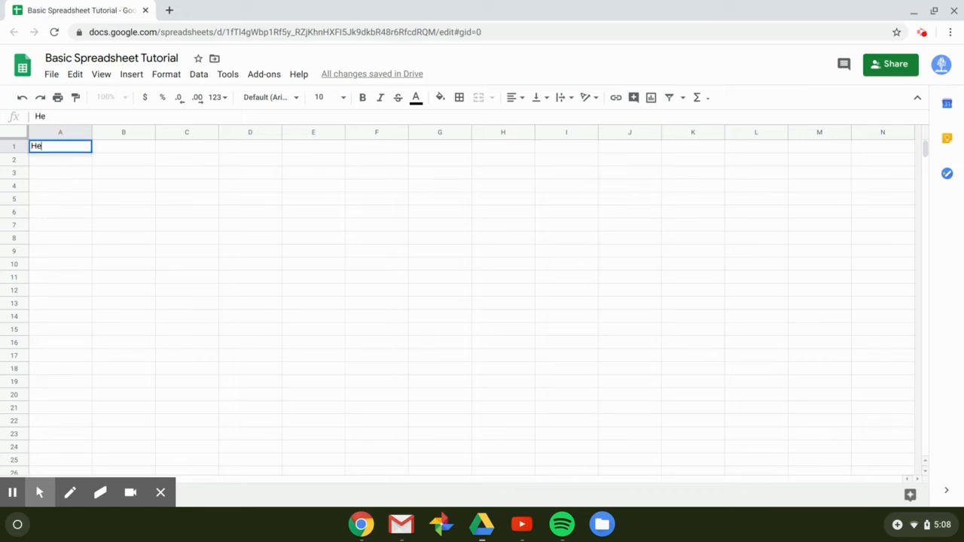
{"action": "type", "text": "llo World"}
{"action": "key", "text": "Return"}
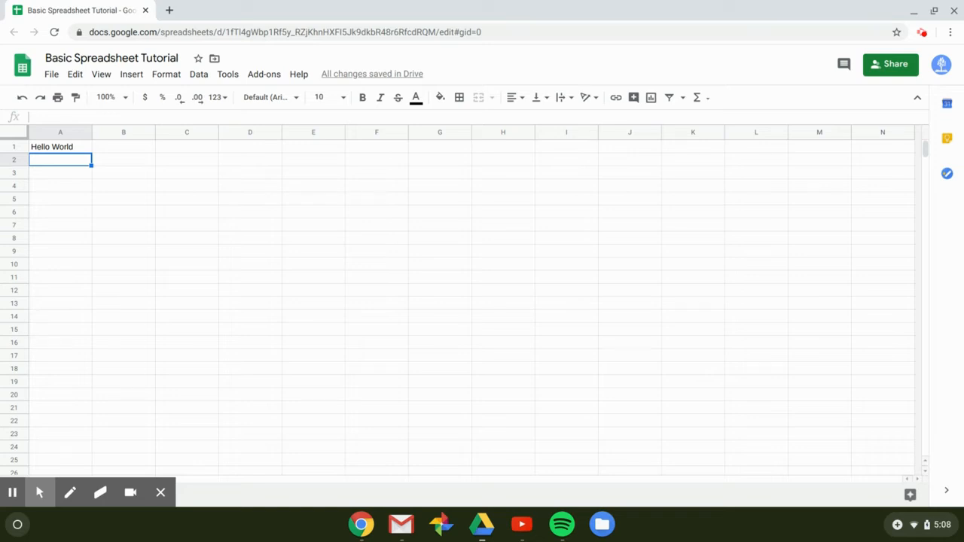
Enter the number 123456 in cell A2 and 9876534 in cell A3
{"action": "type", "text": "123456"}
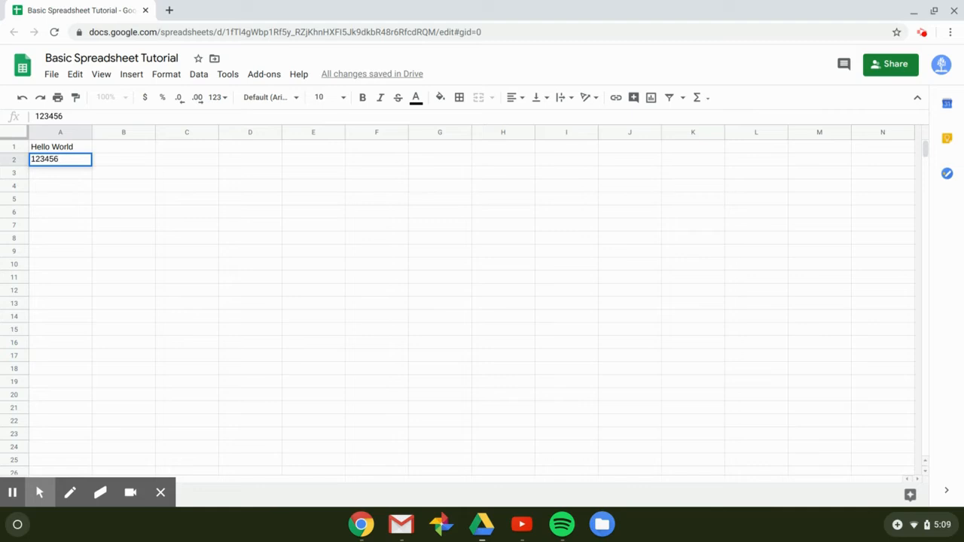
{"action": "key", "text": "Return"}
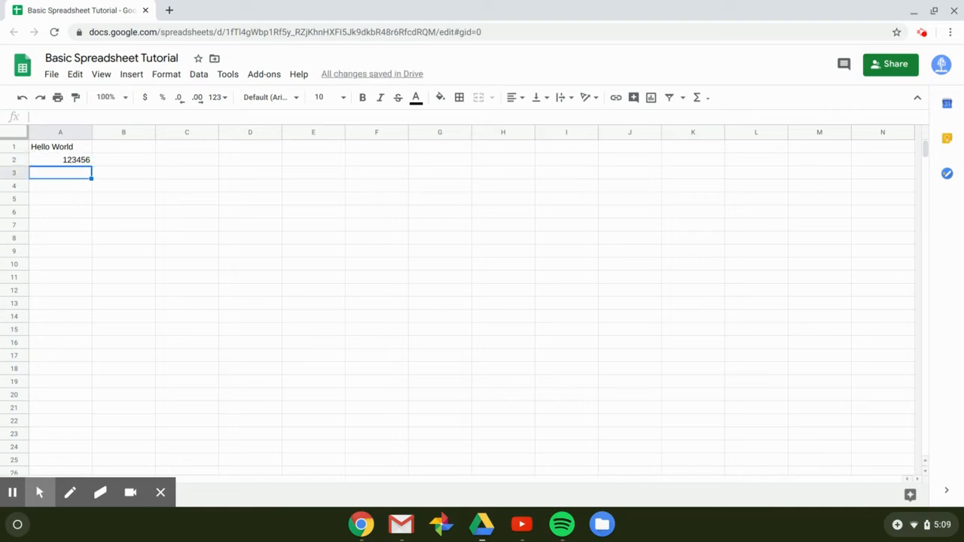
{"action": "type", "text": "98"}
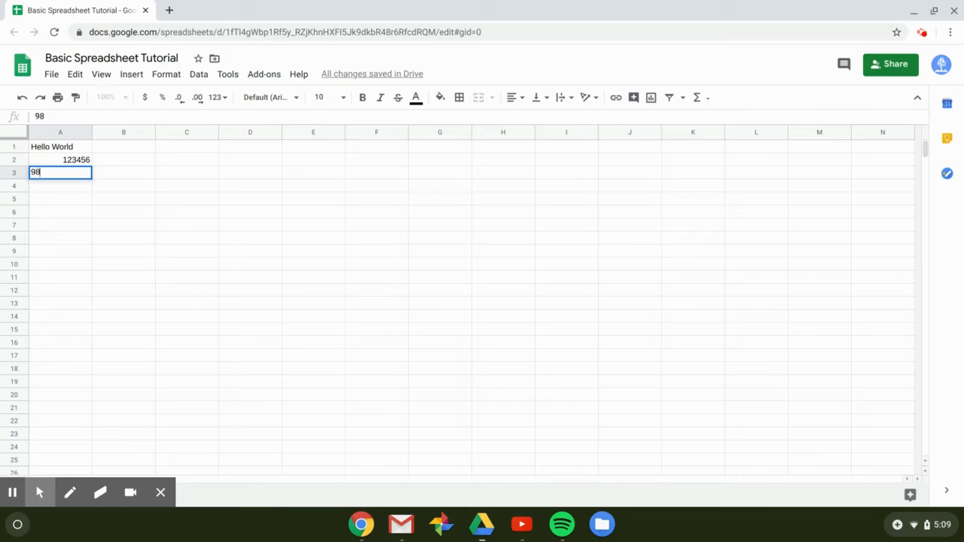
{"action": "type", "text": "76534"}
{"action": "key", "text": "Return"}
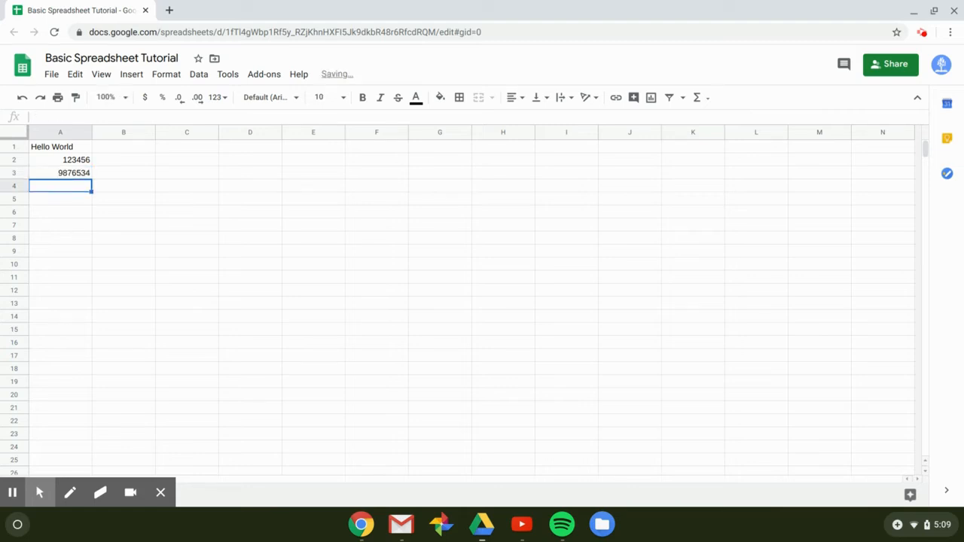
Examine how the text in A1 and the numbers in A2 and A3 are aligned in their cells
{"action": "left_click", "coordinate": [56, 149]}
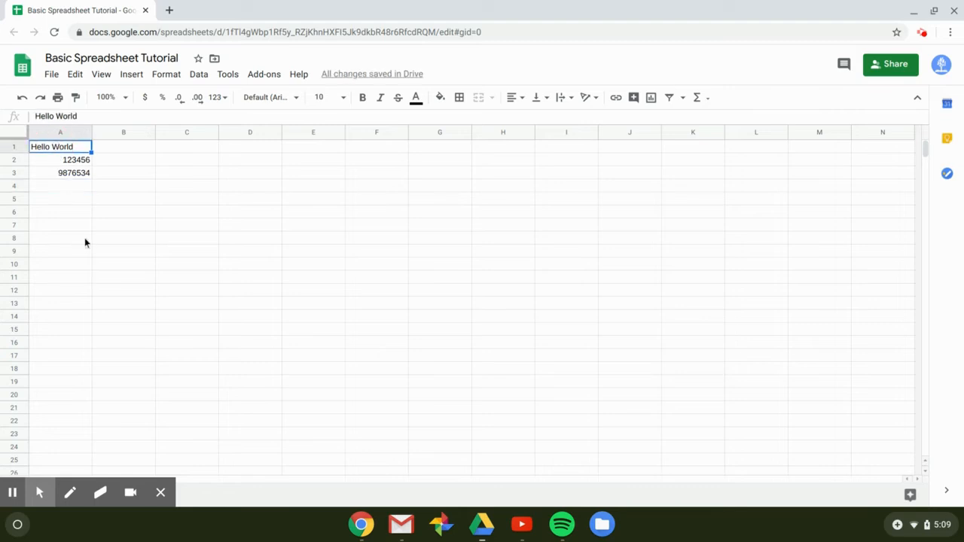
{"action": "left_click", "coordinate": [72, 161]}
{"action": "left_click", "coordinate": [70, 176]}
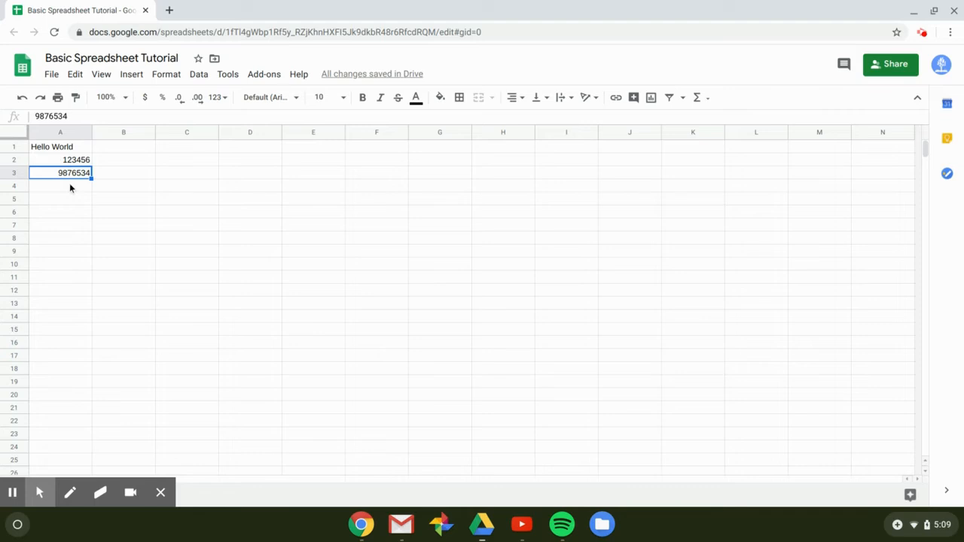
{"action": "left_click", "coordinate": [73, 163]}
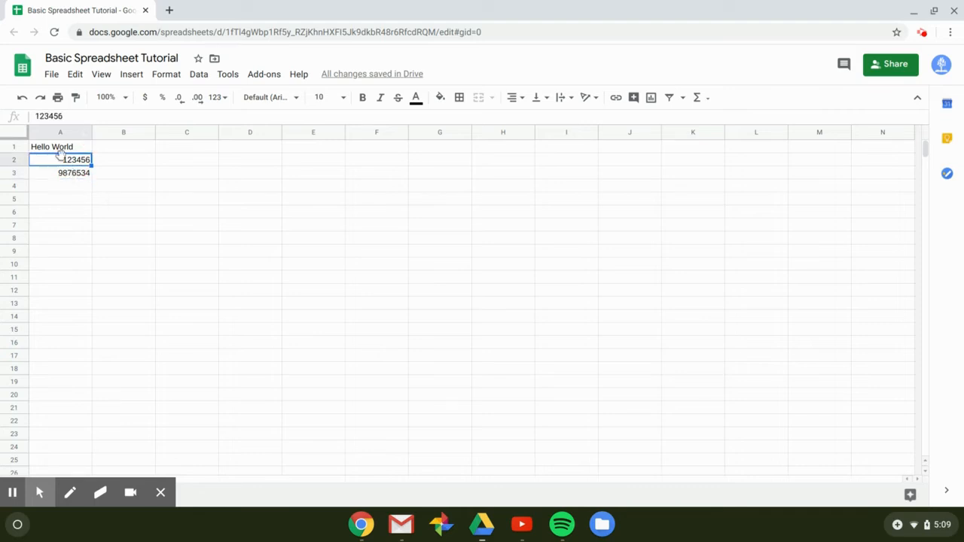
{"action": "left_click", "coordinate": [60, 150]}
{"action": "left_click", "coordinate": [70, 163]}
Enter the currency amount $123456 in cell A4
{"action": "left_click", "coordinate": [60, 189]}
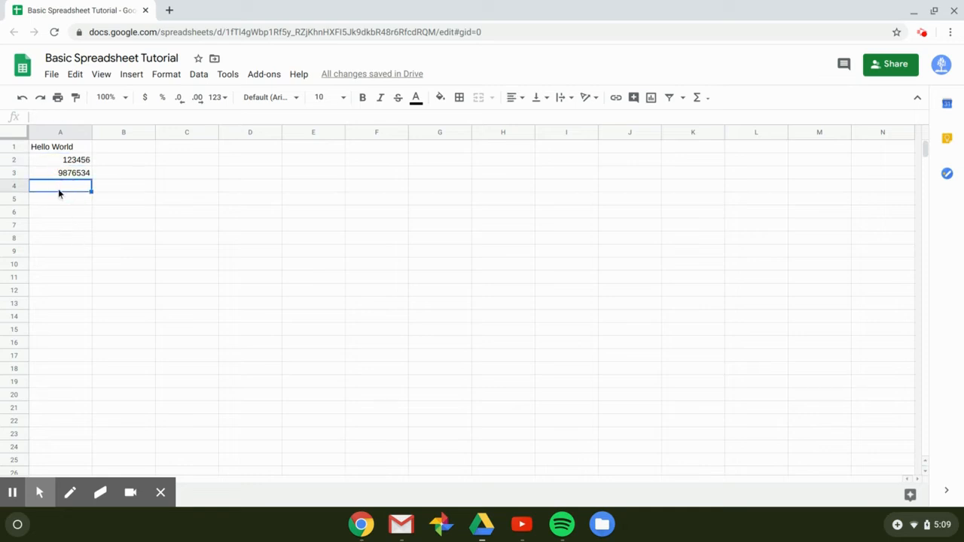
{"action": "type", "text": "$123456"}
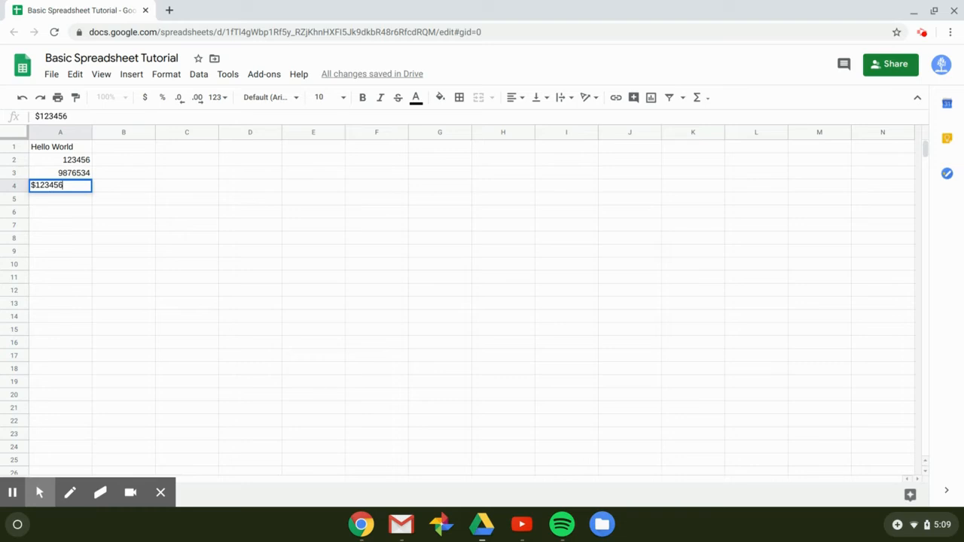
{"action": "key", "text": "Return"}
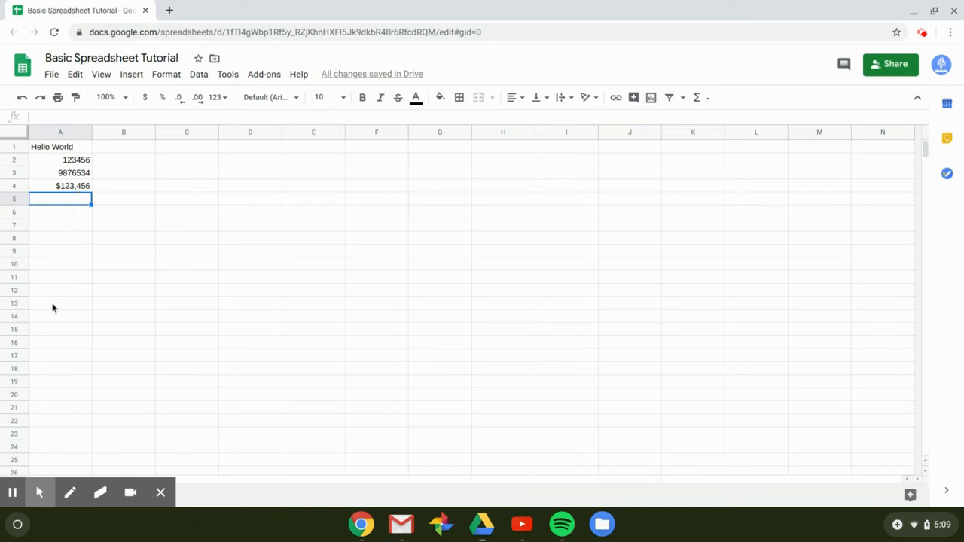
Enter the date 03-21-2020 in cell A5
{"action": "type", "text": "03"}
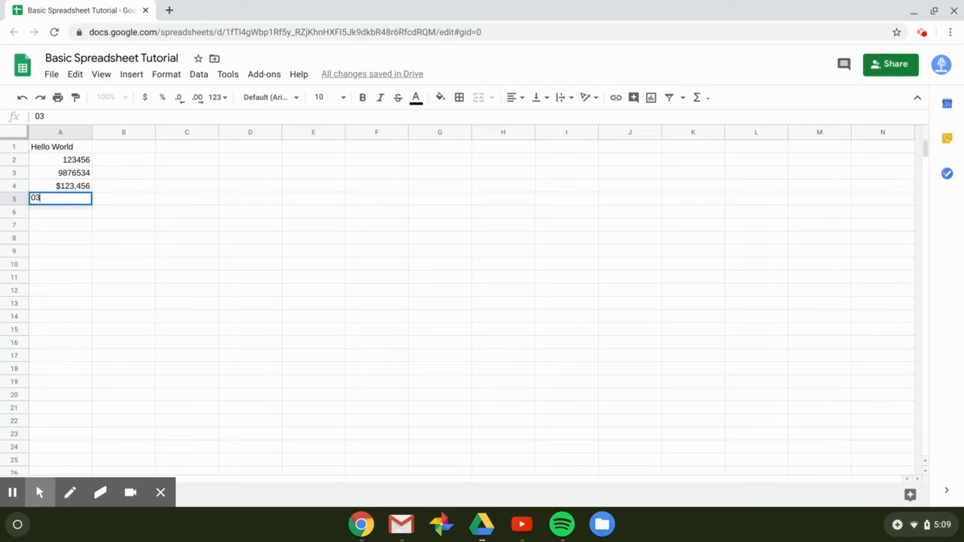
{"action": "type", "text": "="}
{"action": "key", "text": "BackSpace"}
{"action": "type", "text": "-21-2020"}
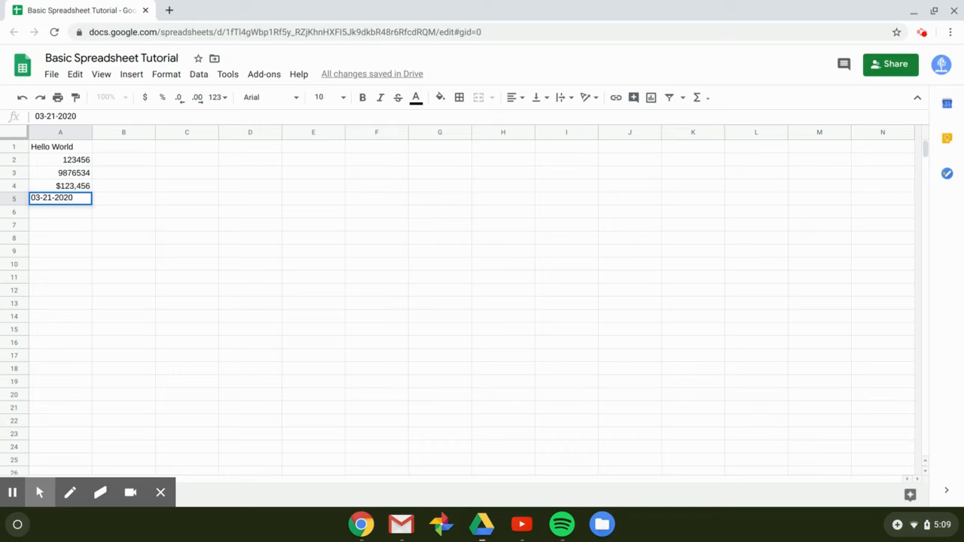
{"action": "key", "text": "Return"}
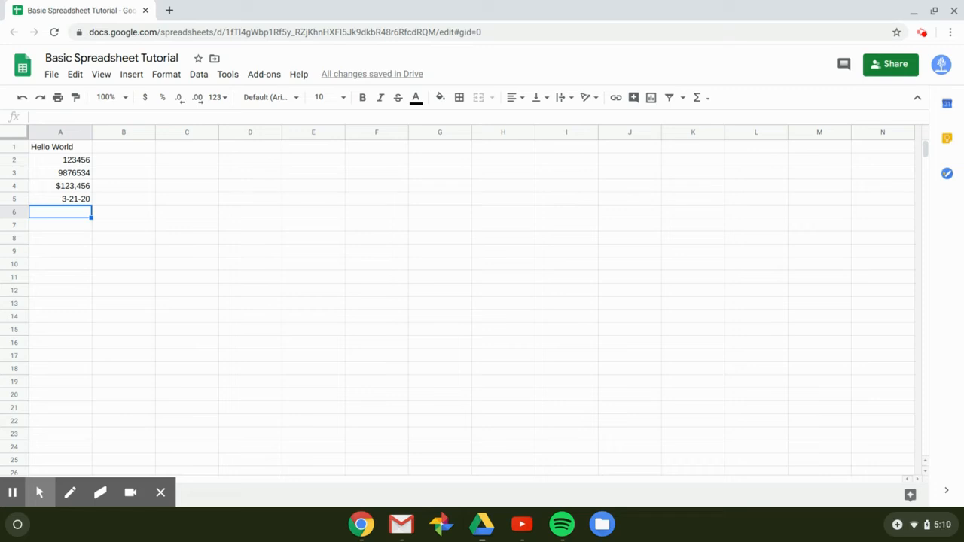
Enter the formula =1+3 in cell A6 and reselect the cell to view its formula
{"action": "type", "text": "=1"}
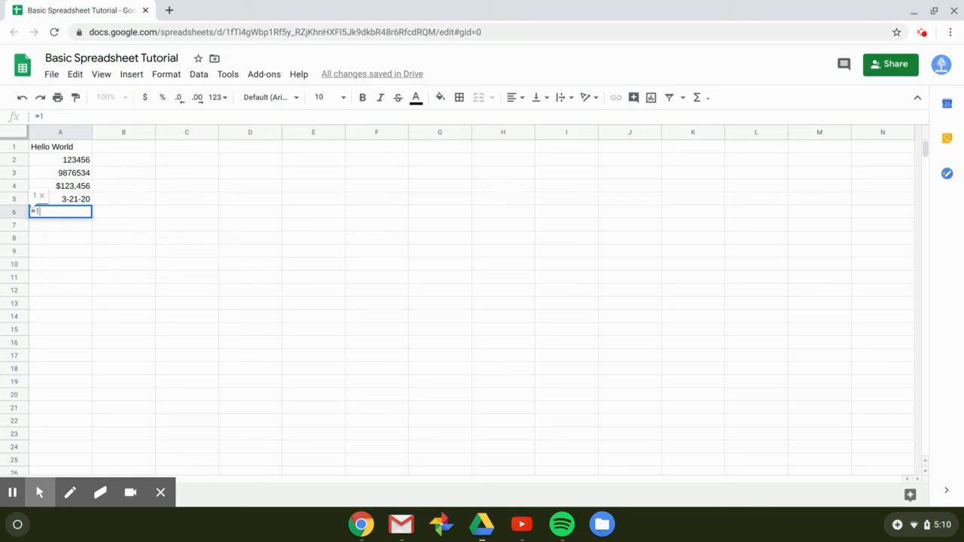
{"action": "type", "text": "+3"}
{"action": "key", "text": "Return"}
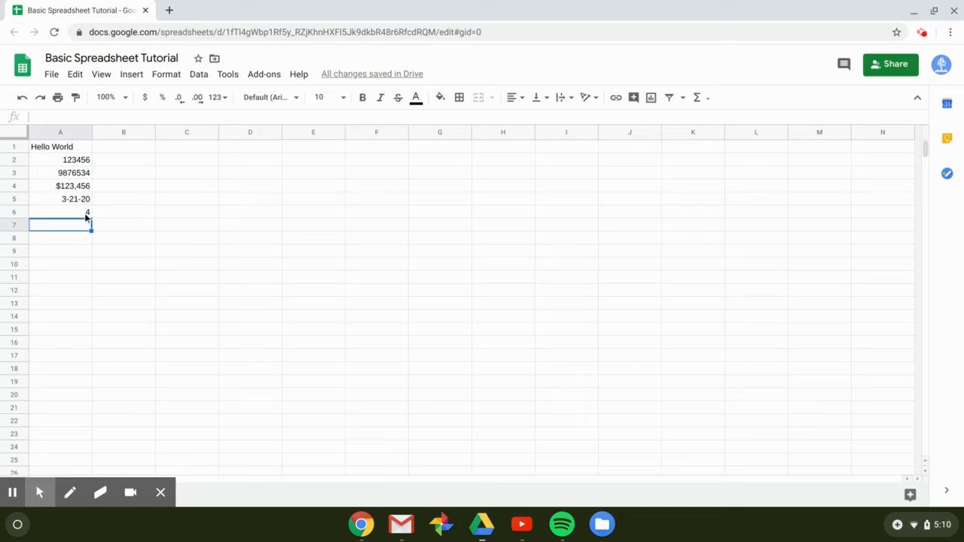
{"action": "left_click", "coordinate": [86, 215]}
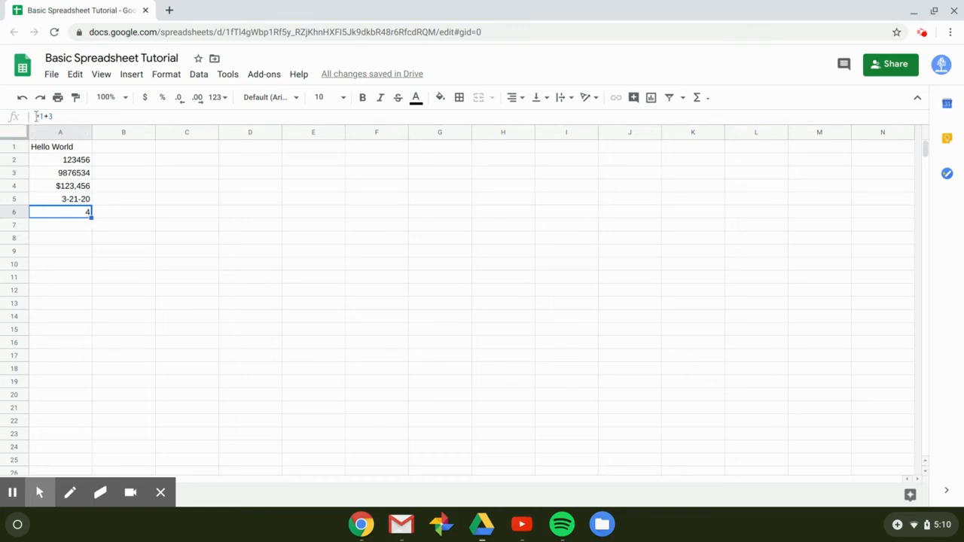
Enter the formula =A2+A3 in cell A7 to add the two numbers by cell reference
{"action": "left_click", "coordinate": [83, 226]}
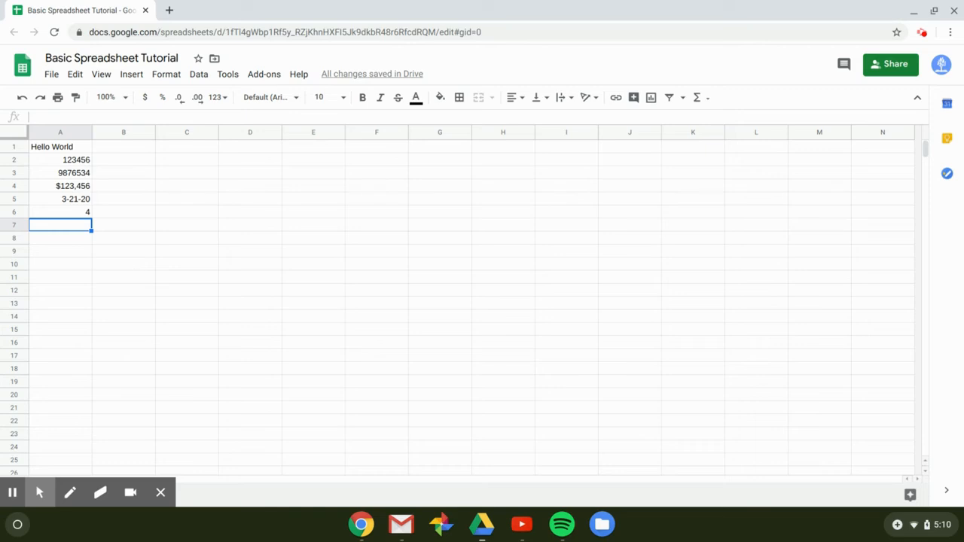
{"action": "type", "text": "="}
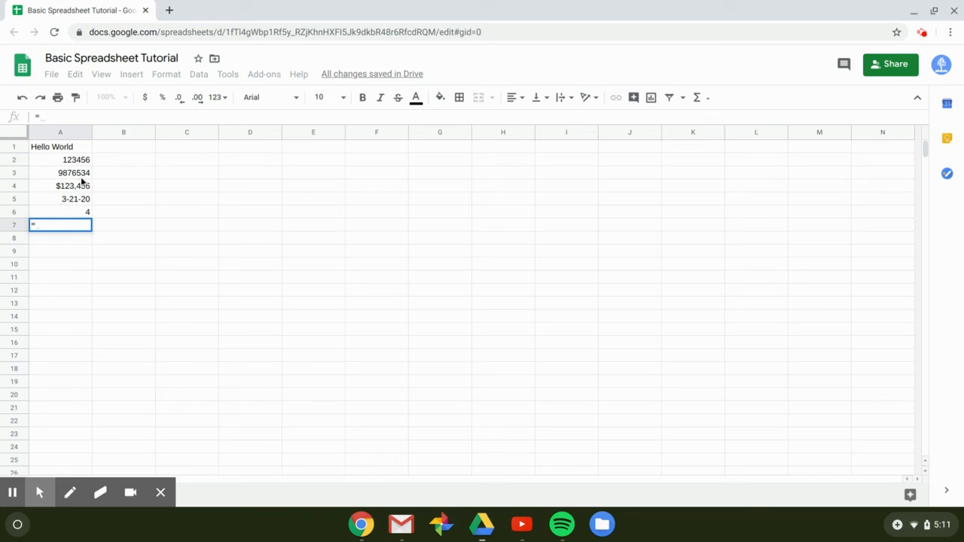
{"action": "type", "text": "A2"}
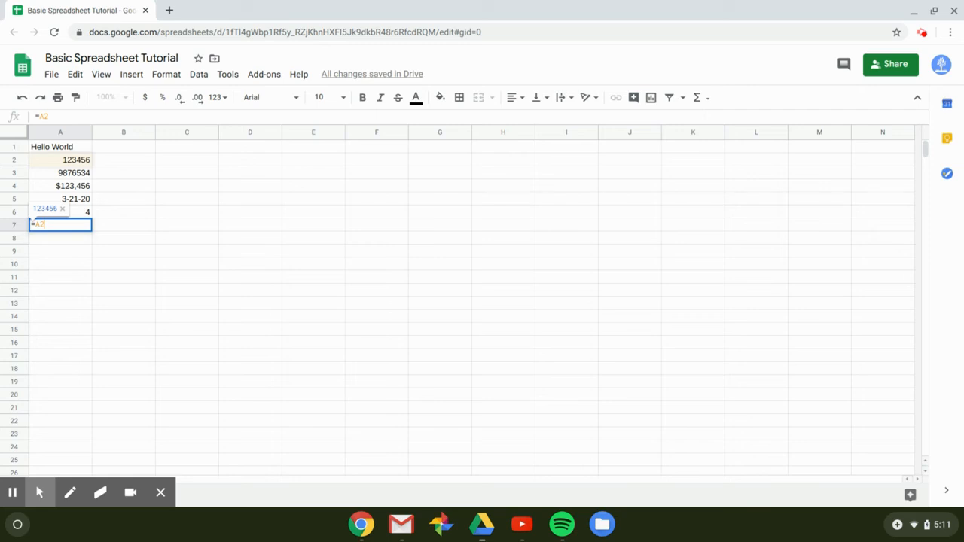
{"action": "type", "text": "+A3"}
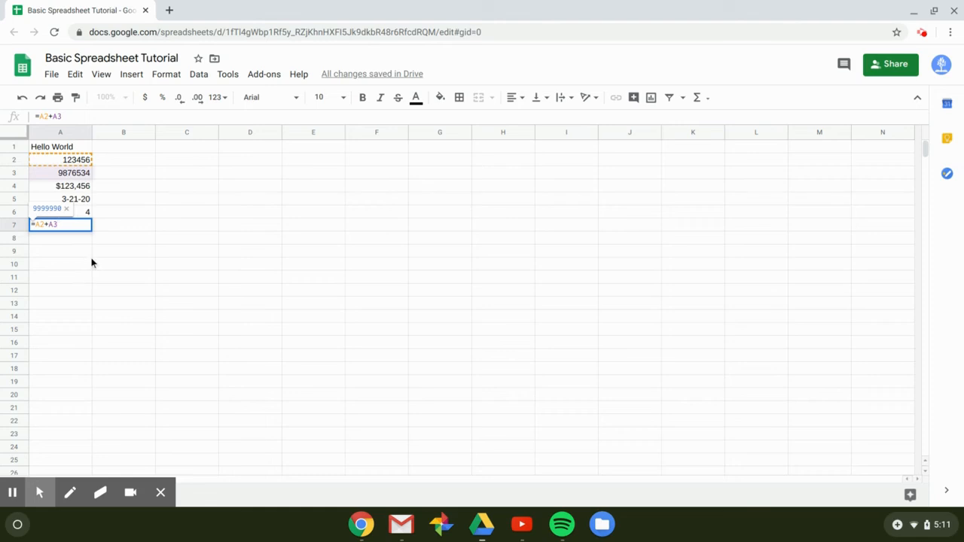
{"action": "key", "text": "Return"}
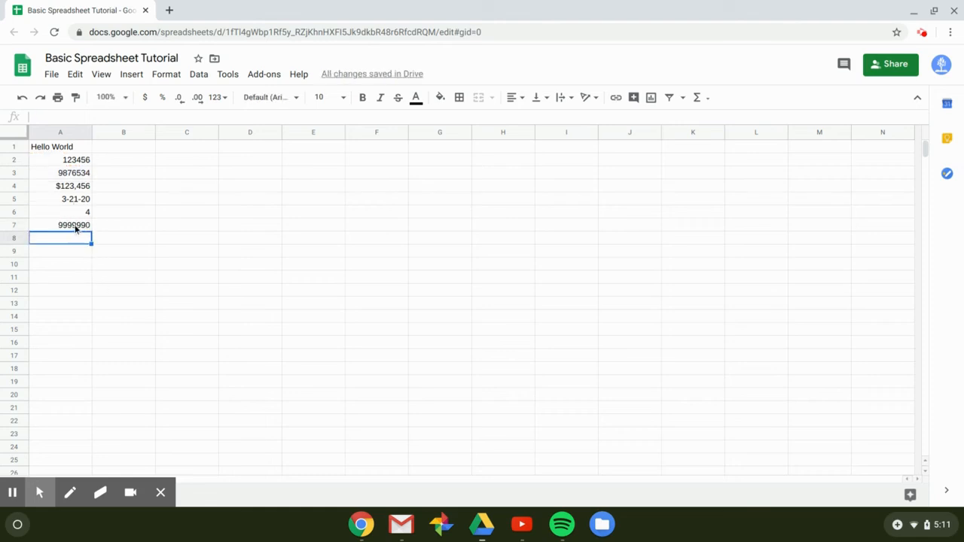
Change the number in cell A3 to 9876100 by replacing its last three digits with 100
{"action": "left_click", "coordinate": [79, 162]}
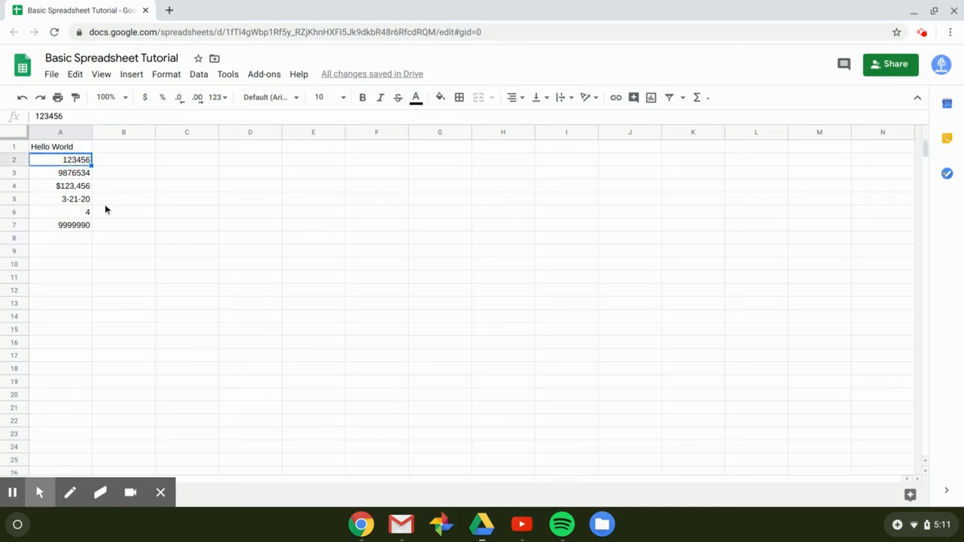
{"action": "left_click", "coordinate": [78, 175]}
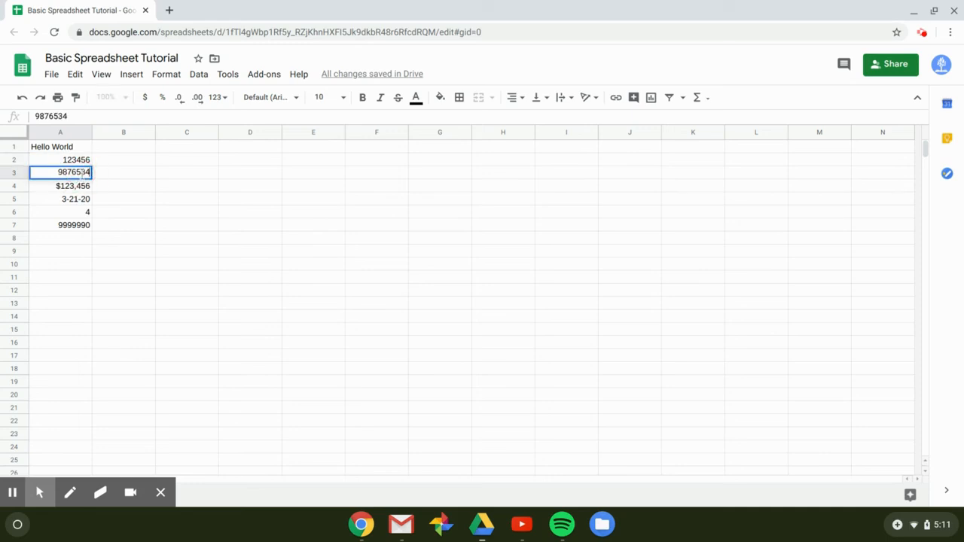
{"action": "left_click", "coordinate": [86, 174]}
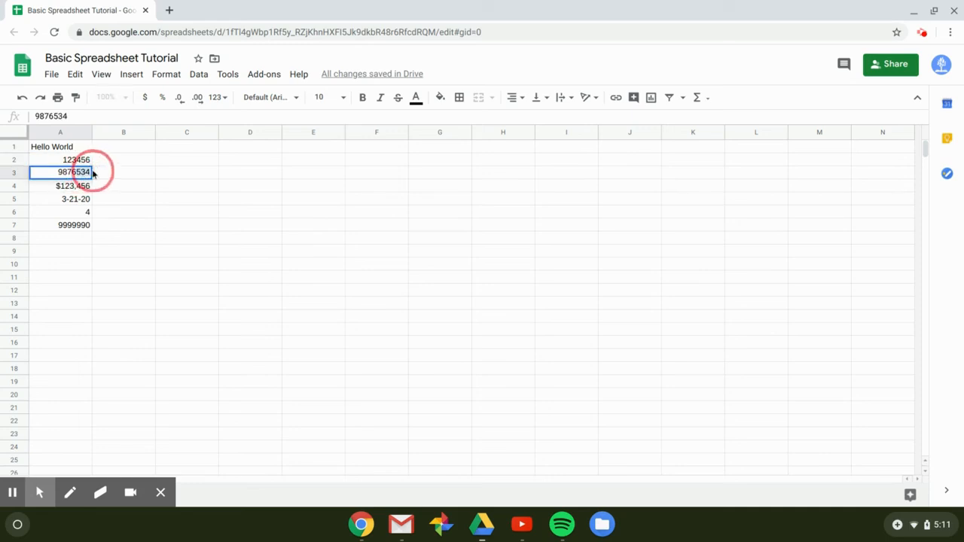
{"action": "type", "text": "1"}
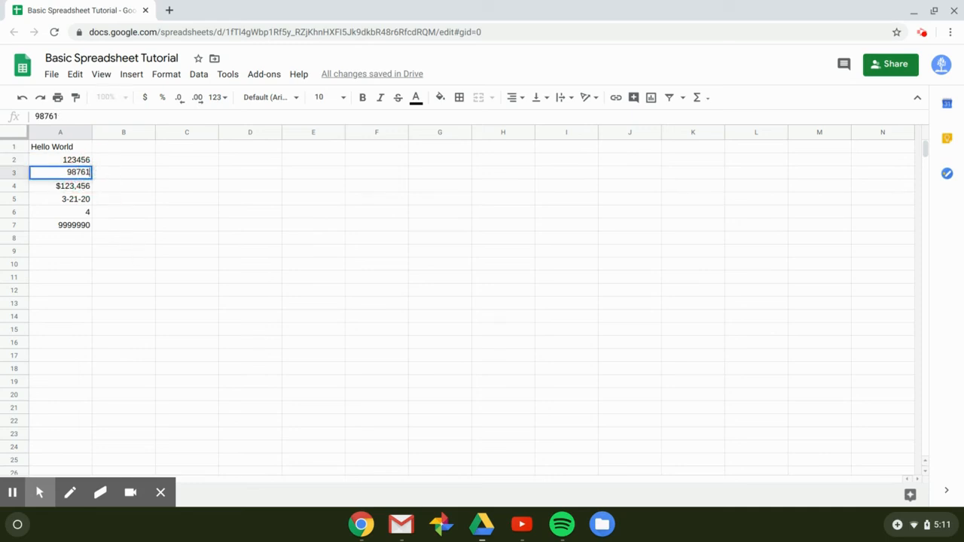
{"action": "type", "text": "00"}
{"action": "key", "text": "Return"}
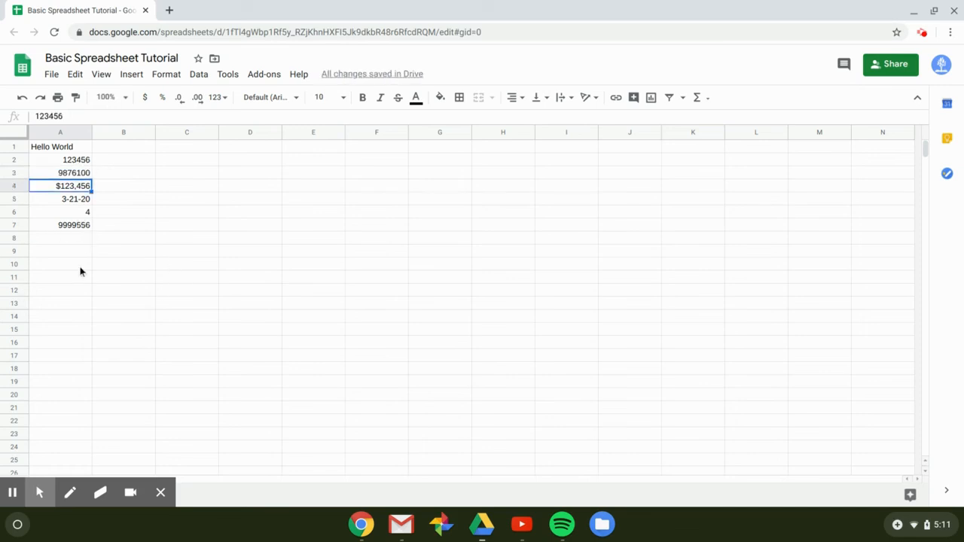
Enter a SUM formula in cell A8 that adds cells A2, A3 and A6
{"action": "left_click", "coordinate": [74, 239]}
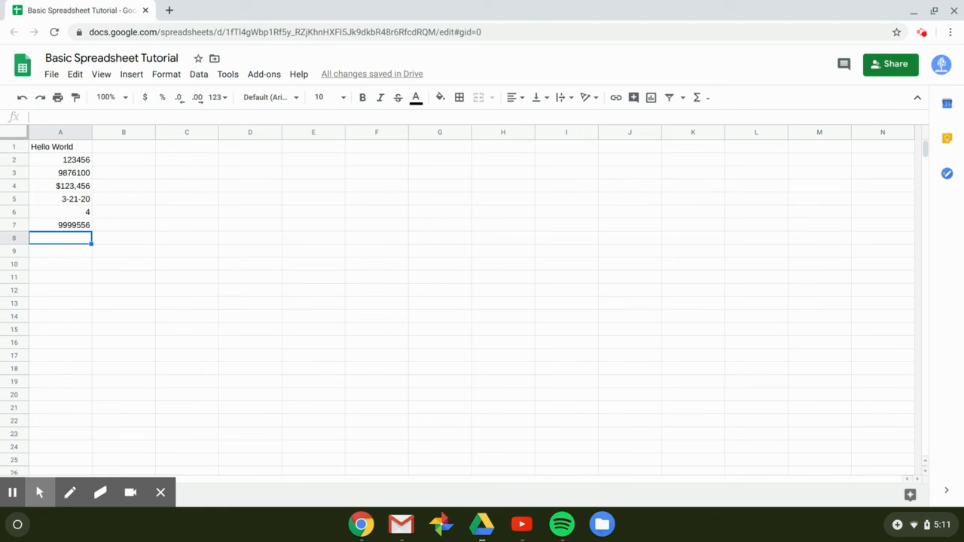
{"action": "type", "text": "+"}
{"action": "key", "text": "BackSpace"}
{"action": "type", "text": "="}
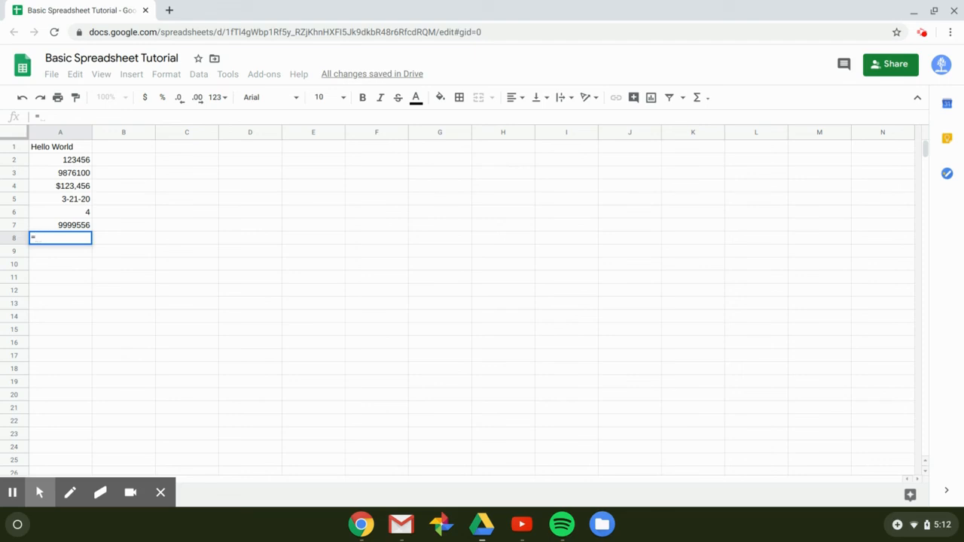
{"action": "type", "text": "sum"}
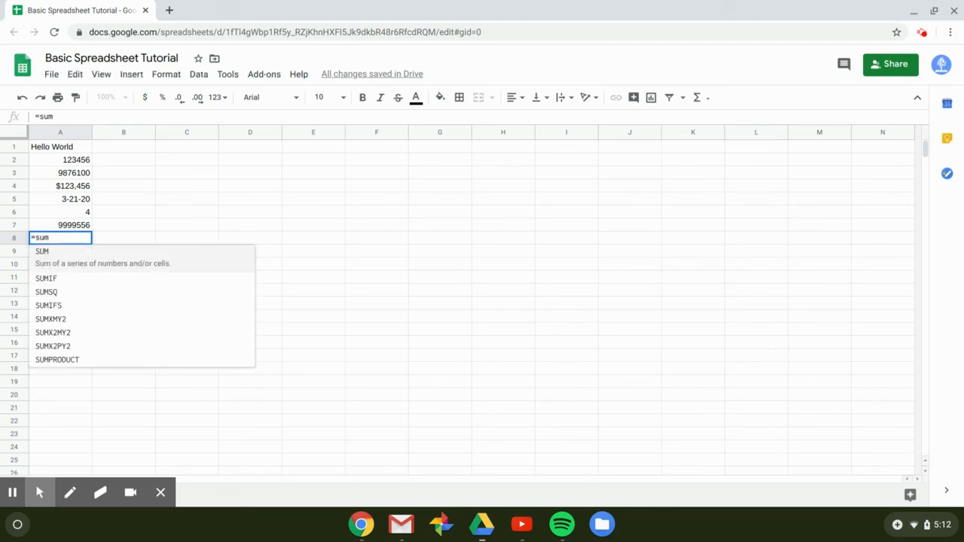
{"action": "type", "text": "("}
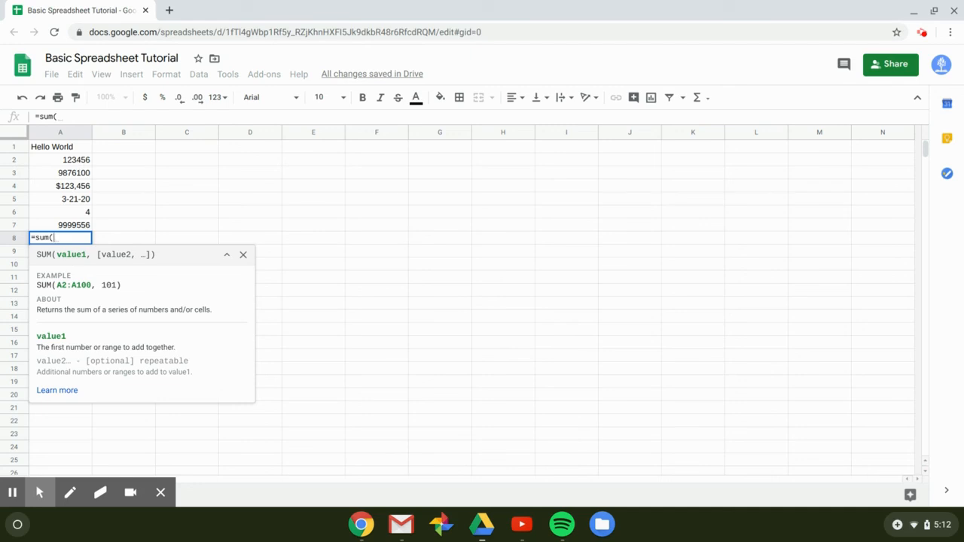
{"action": "left_click", "coordinate": [80, 163]}
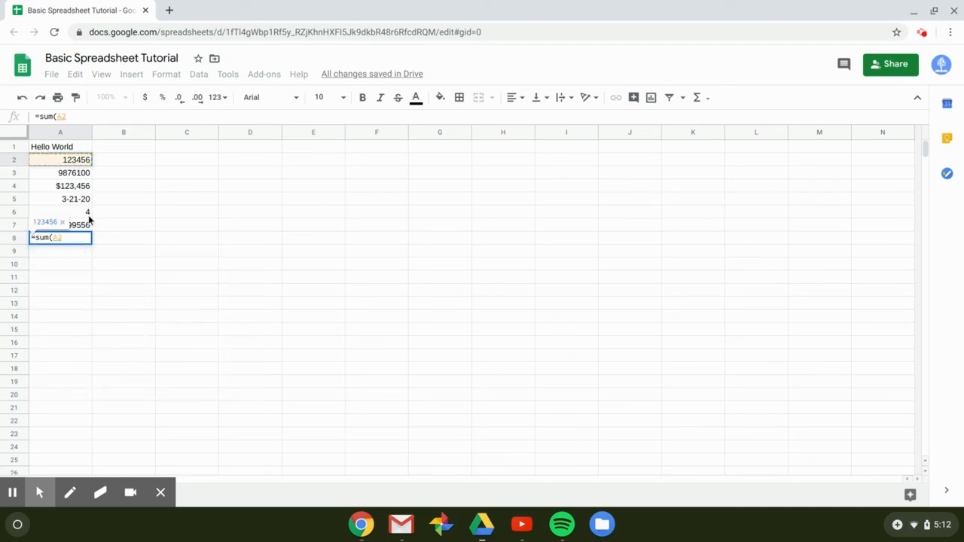
{"action": "type", "text": ","}
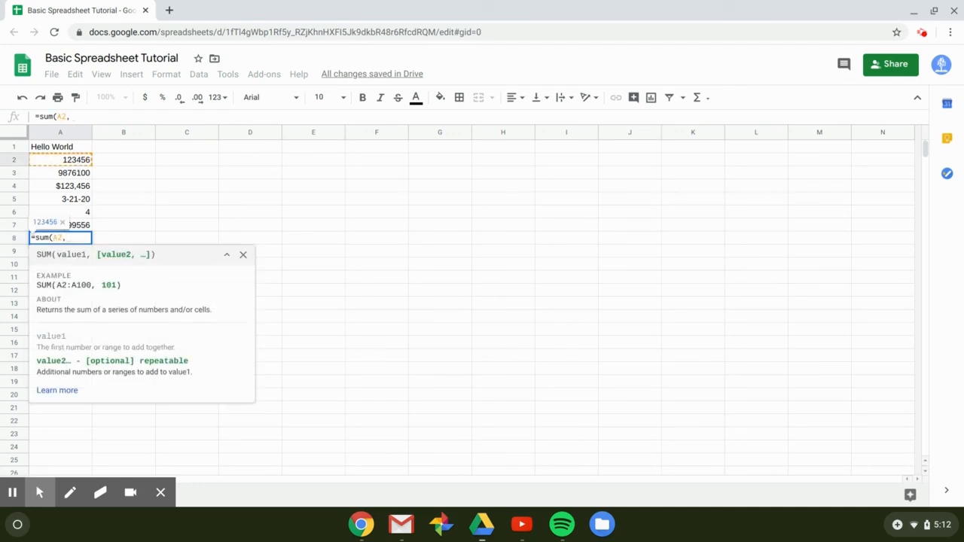
{"action": "left_click", "coordinate": [77, 178]}
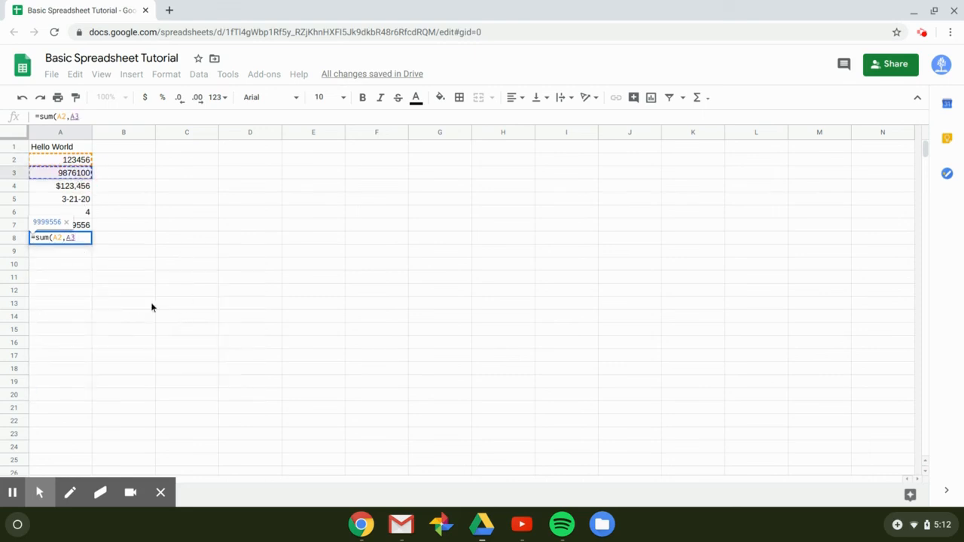
{"action": "type", "text": ","}
{"action": "left_click", "coordinate": [87, 215]}
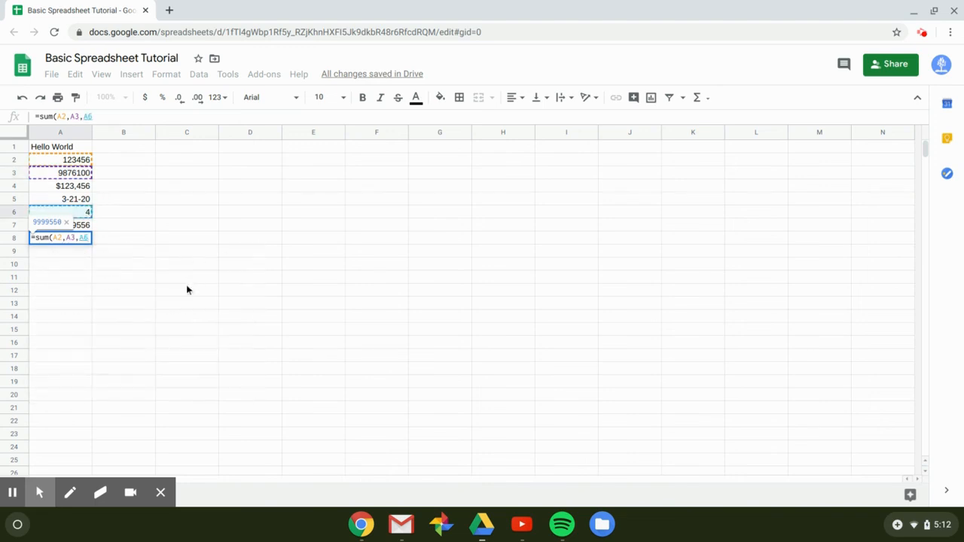
{"action": "key", "text": "Return"}
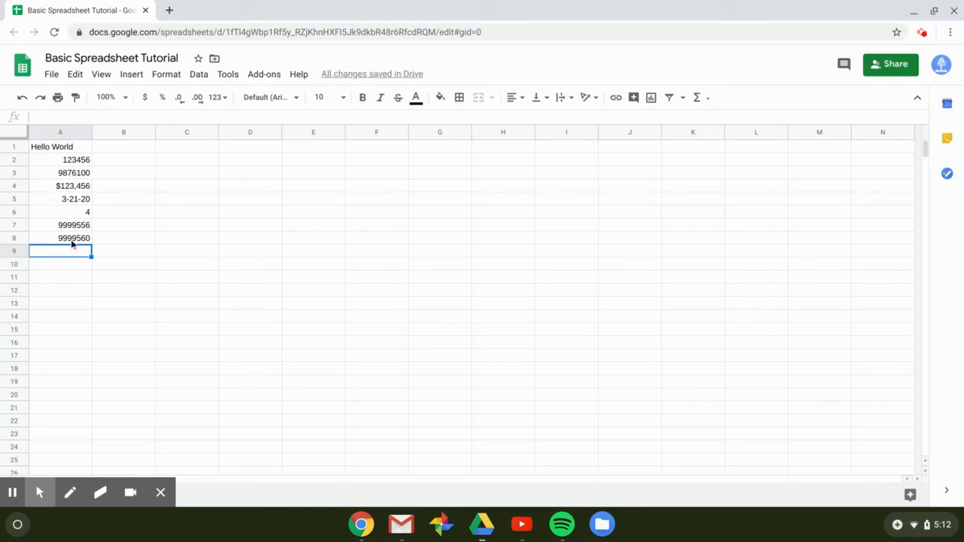
Review the SUM cell A8 and the cells it adds: A2, A3 and A6
{"action": "left_click", "coordinate": [78, 239]}
{"action": "left_click", "coordinate": [77, 162]}
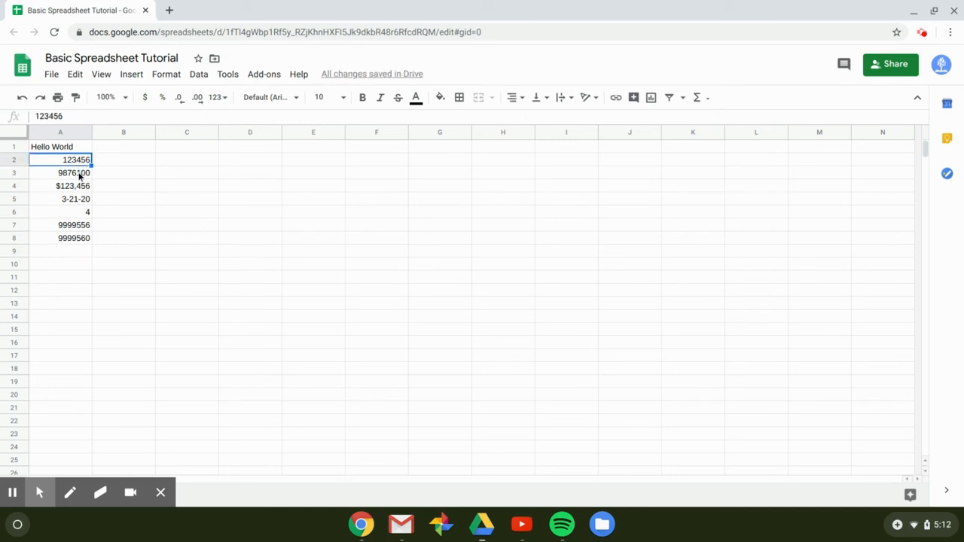
{"action": "left_click", "coordinate": [79, 177]}
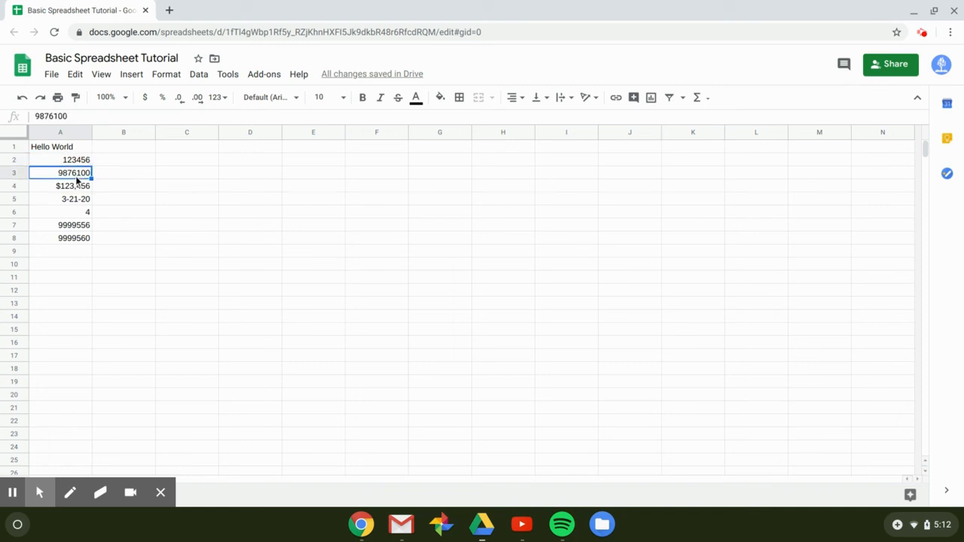
{"action": "left_click", "coordinate": [85, 214]}
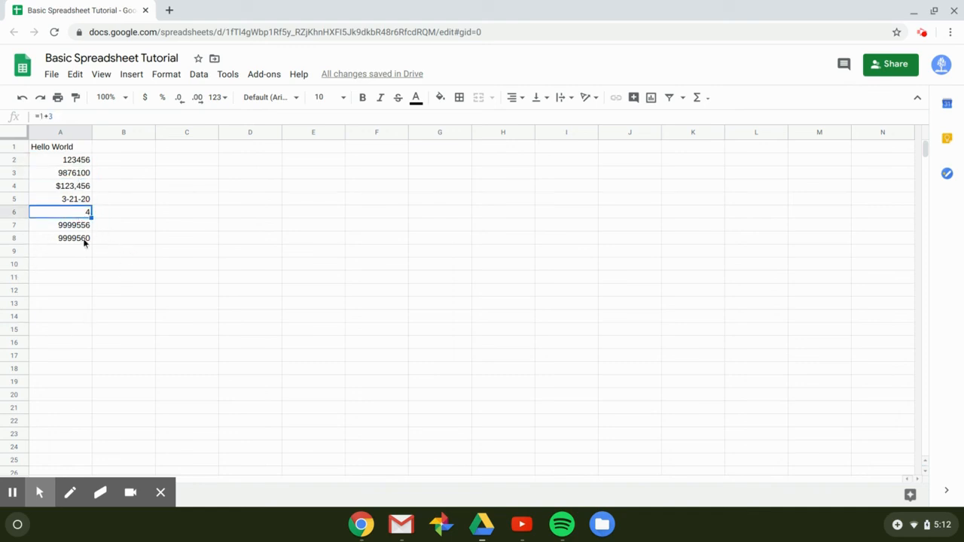